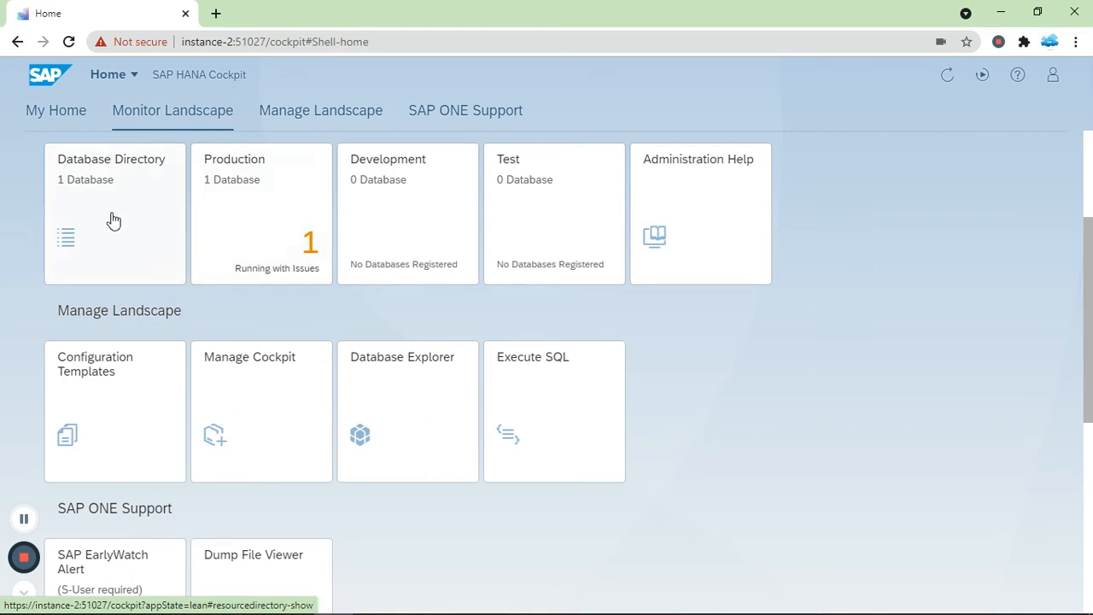
Step: Open the SYSTEMDB@H4B overview from the Database Directory list
left_click(93, 233)
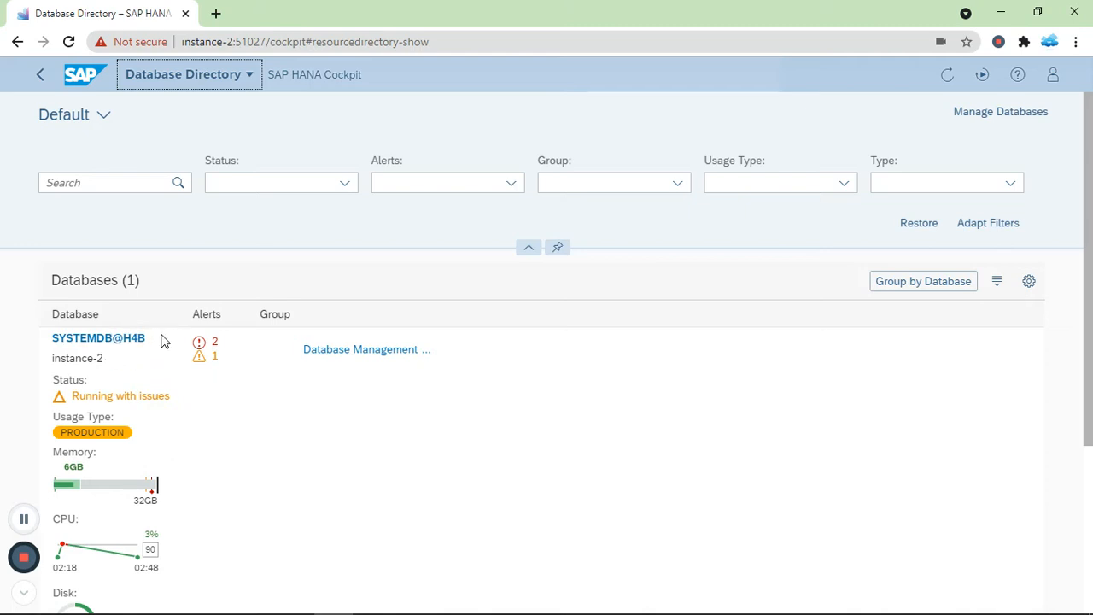
left_click(114, 339)
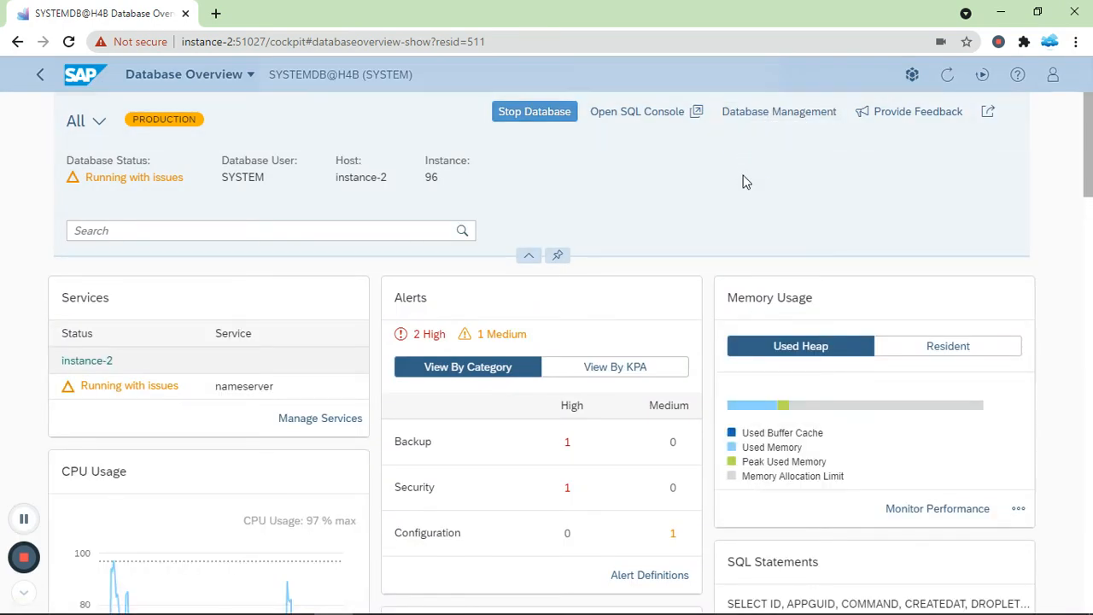
Step: Go to H4B Database Management and expand the Create Tenant options
left_click(758, 116)
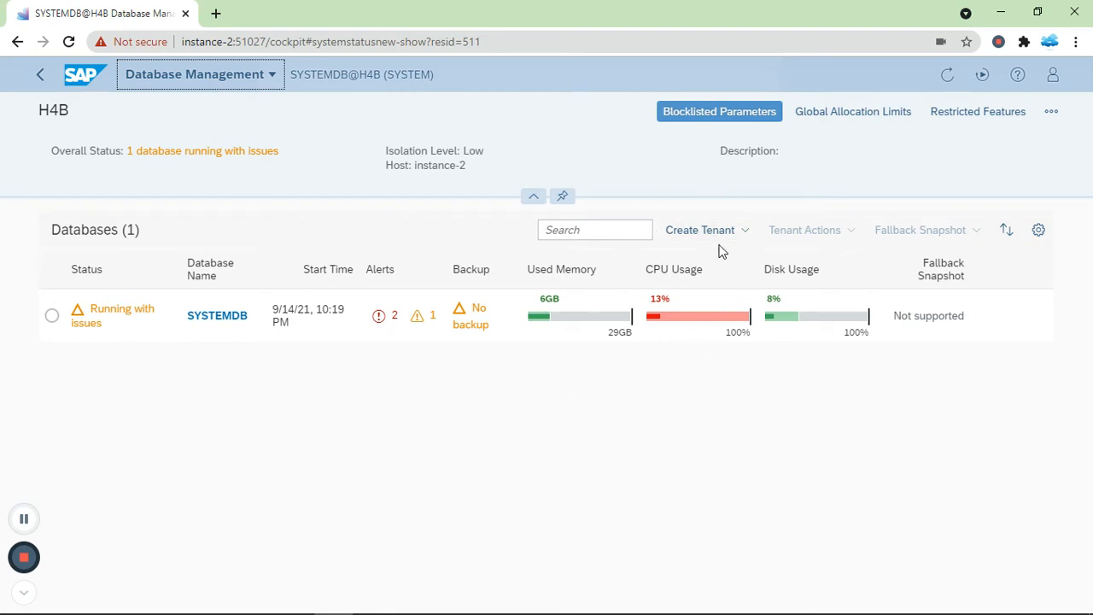
left_click(744, 240)
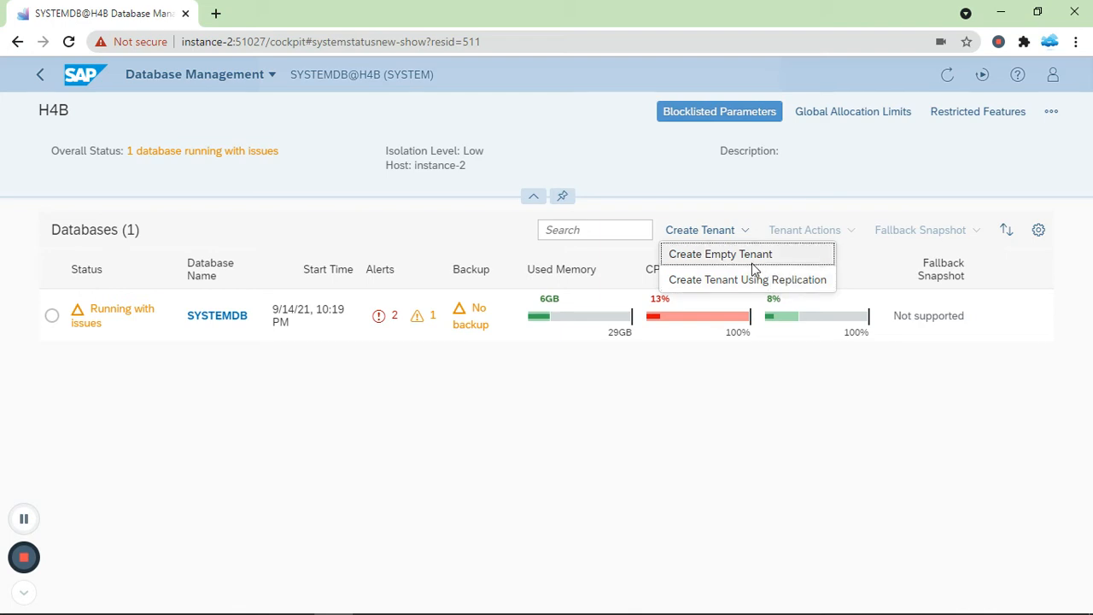
Step: Start an empty tenant named TEST, then enter and confirm the SYSTEM user password
left_click(755, 270)
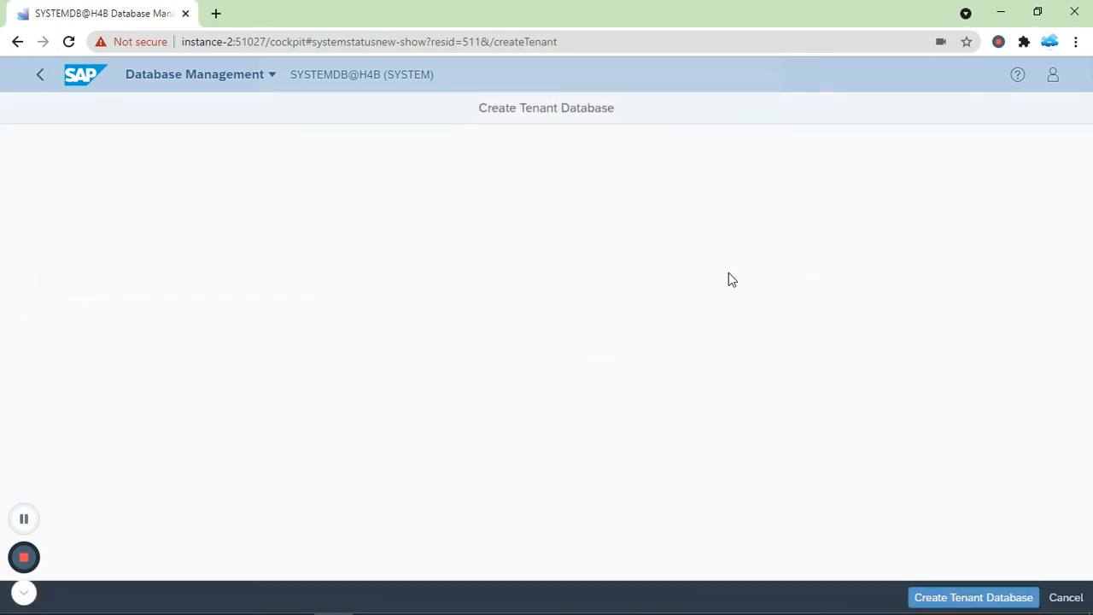
left_click(358, 201)
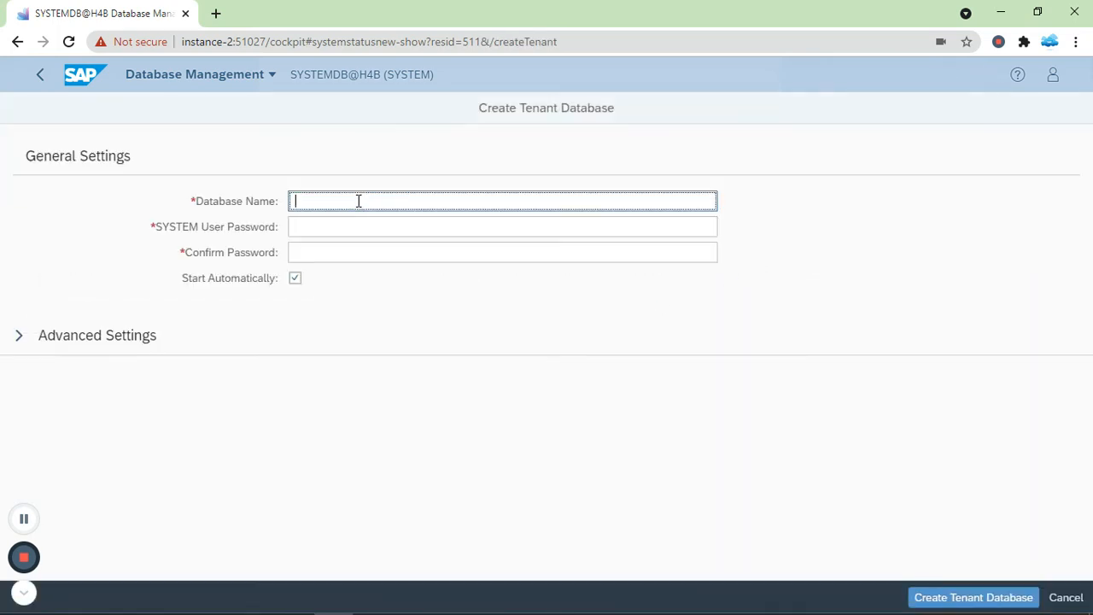
type("TEST")
key("Tab")
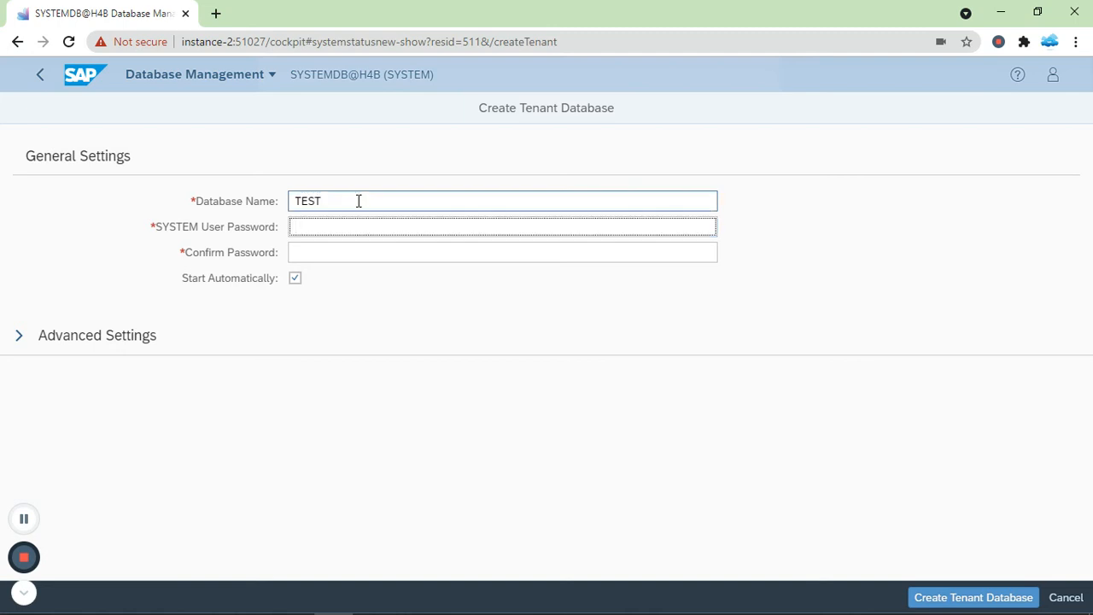
type("Passw0rd")
key("Tab")
type("Passw")
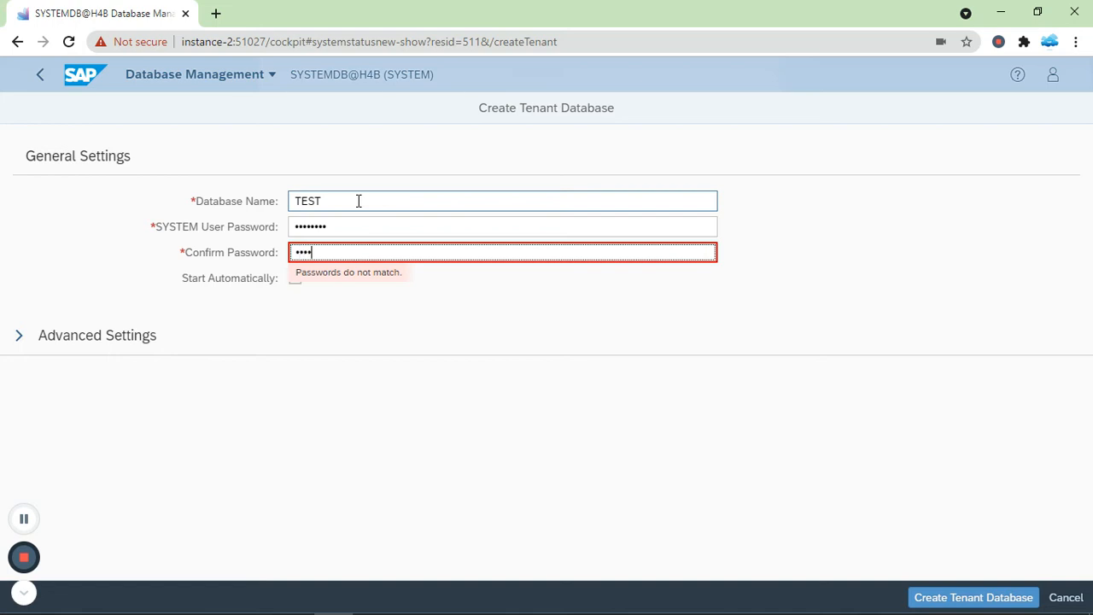
type("0rd")
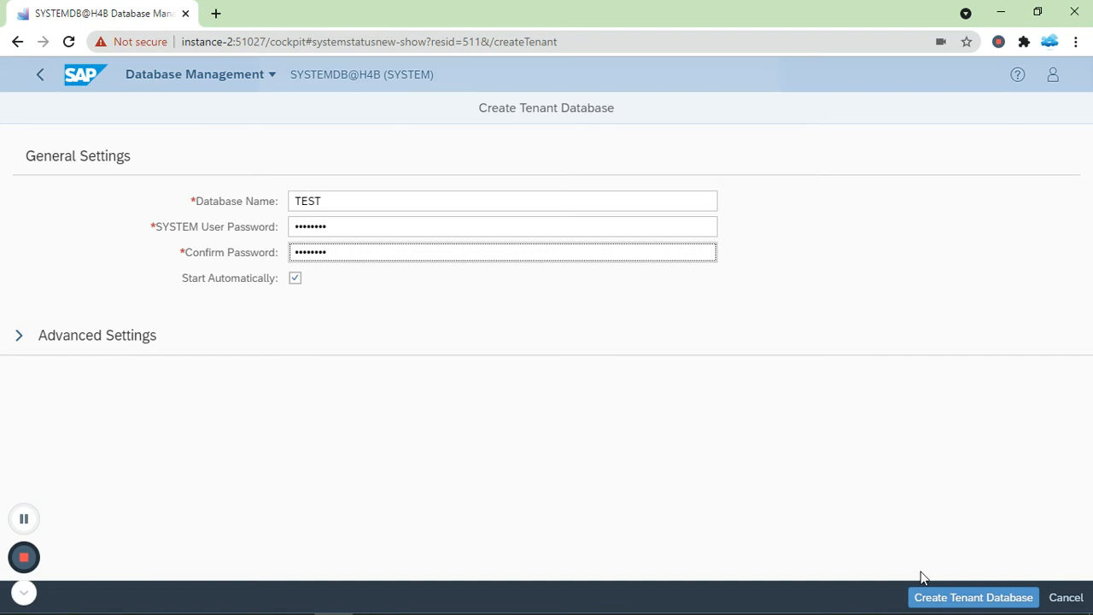
Step: Create the TEST tenant database and refresh the list until it appears as Starting
left_click(954, 599)
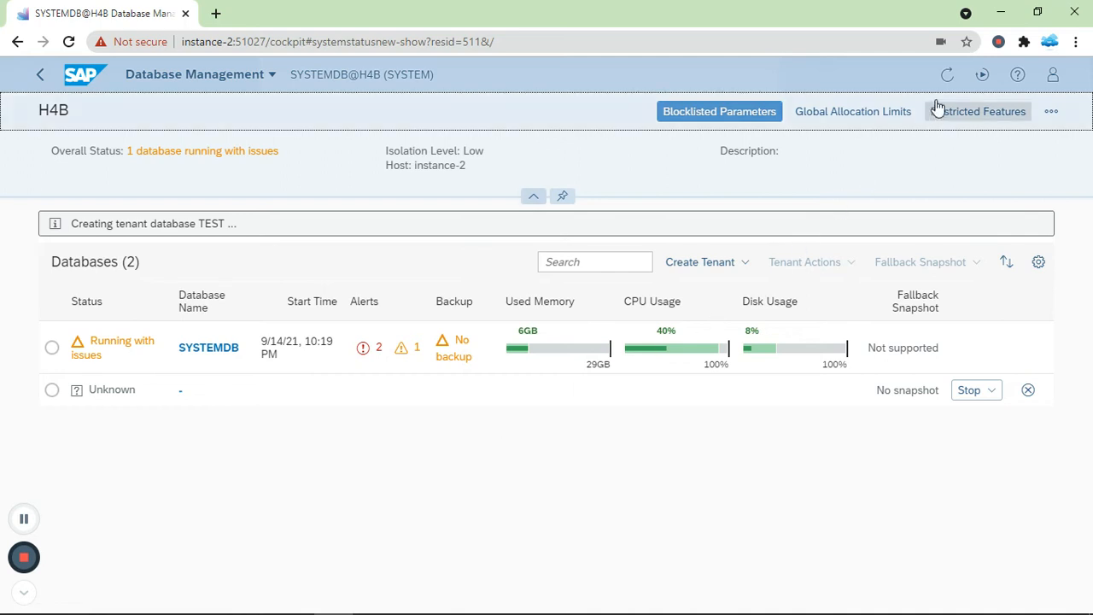
left_click(947, 74)
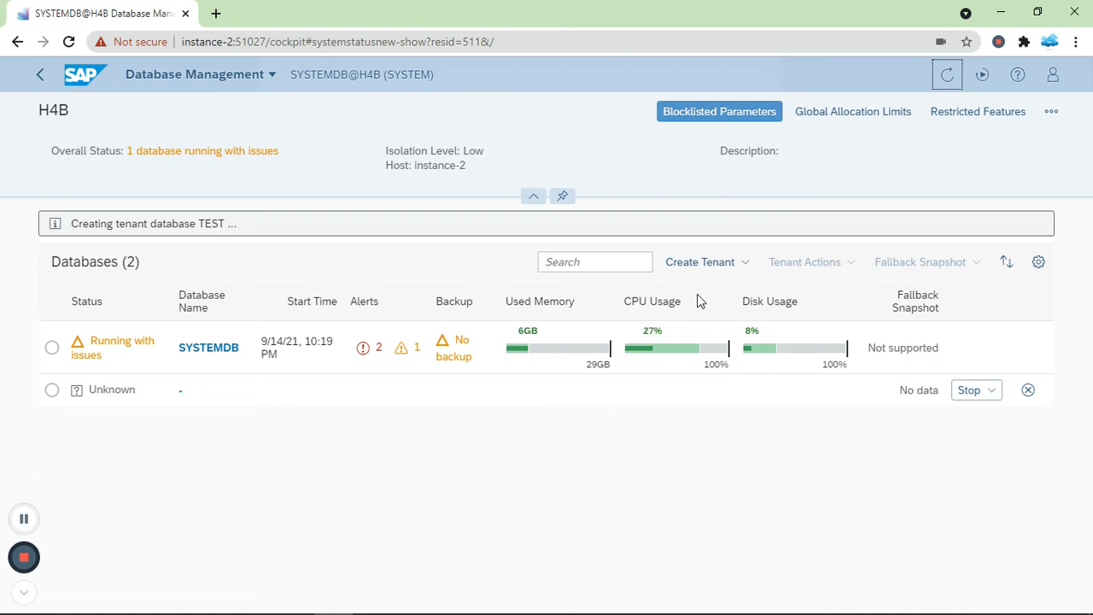
left_click(948, 86)
left_click(948, 81)
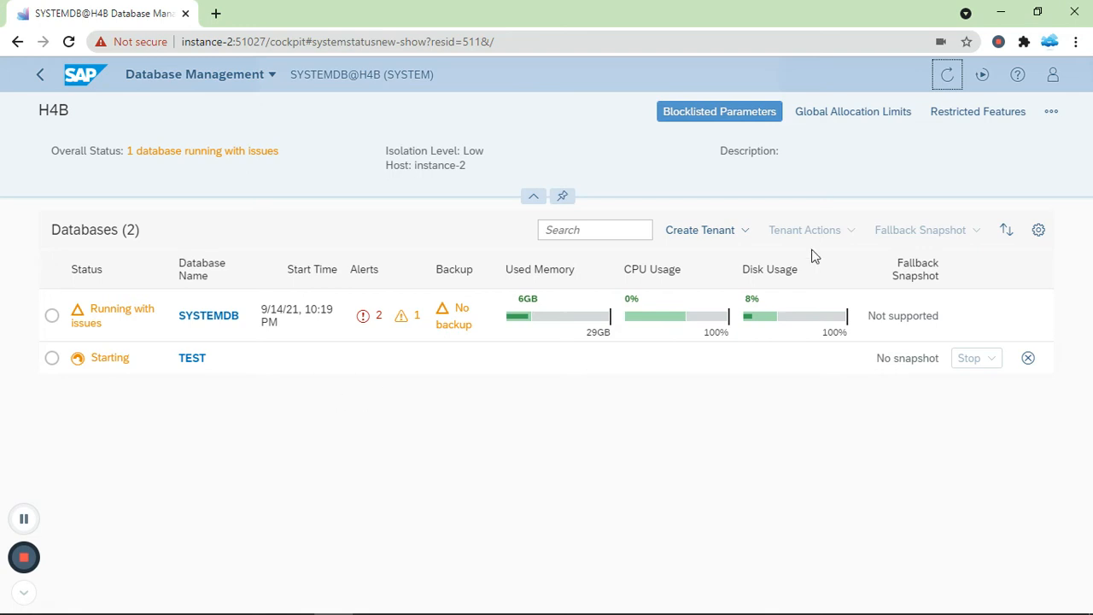
Step: Refresh the database list repeatedly until TEST shows Running with 2GB memory used
left_click(946, 78)
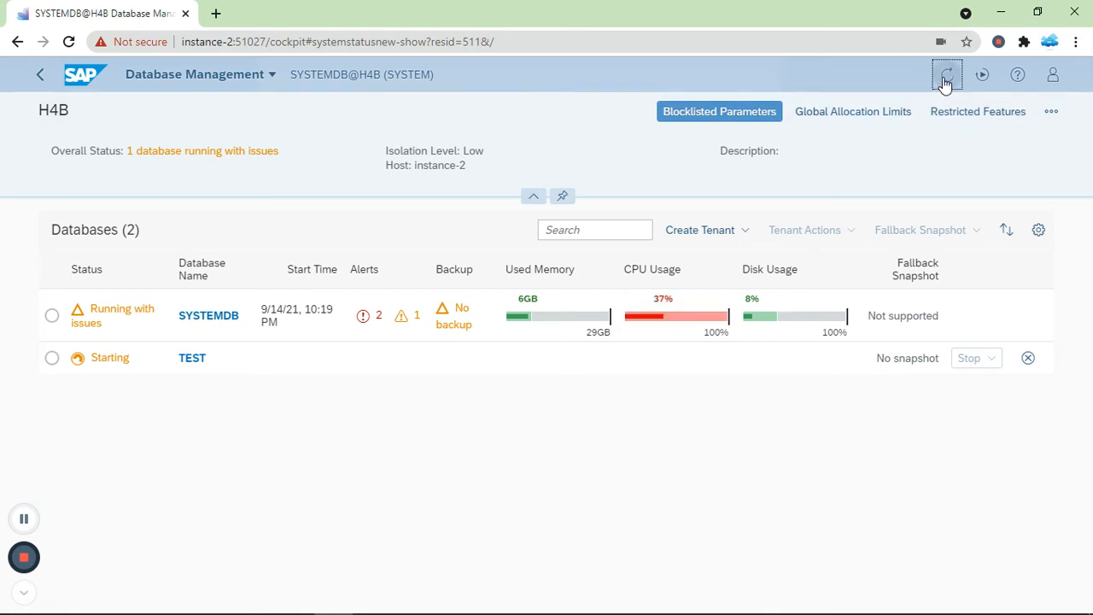
left_click(945, 84)
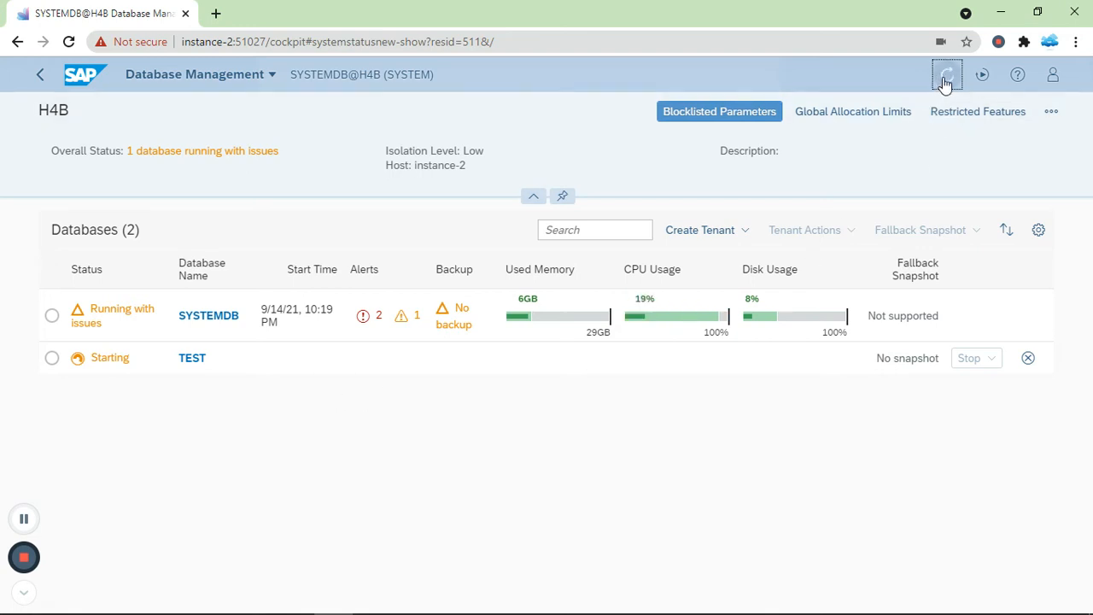
left_click(946, 82)
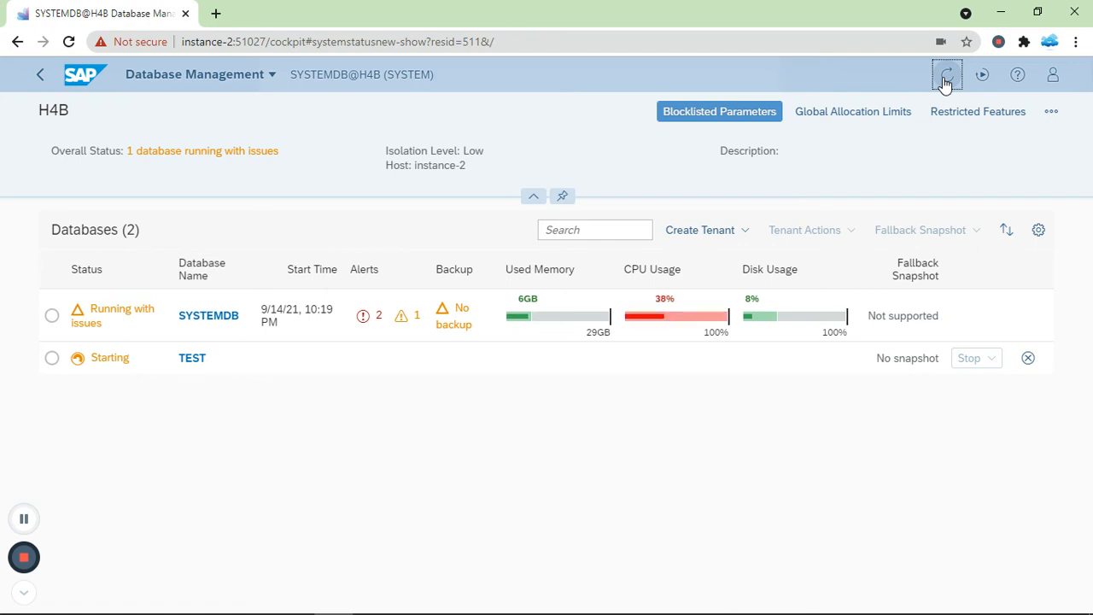
left_click(946, 82)
left_click(945, 83)
left_click(946, 81)
left_click(946, 82)
left_click(946, 82)
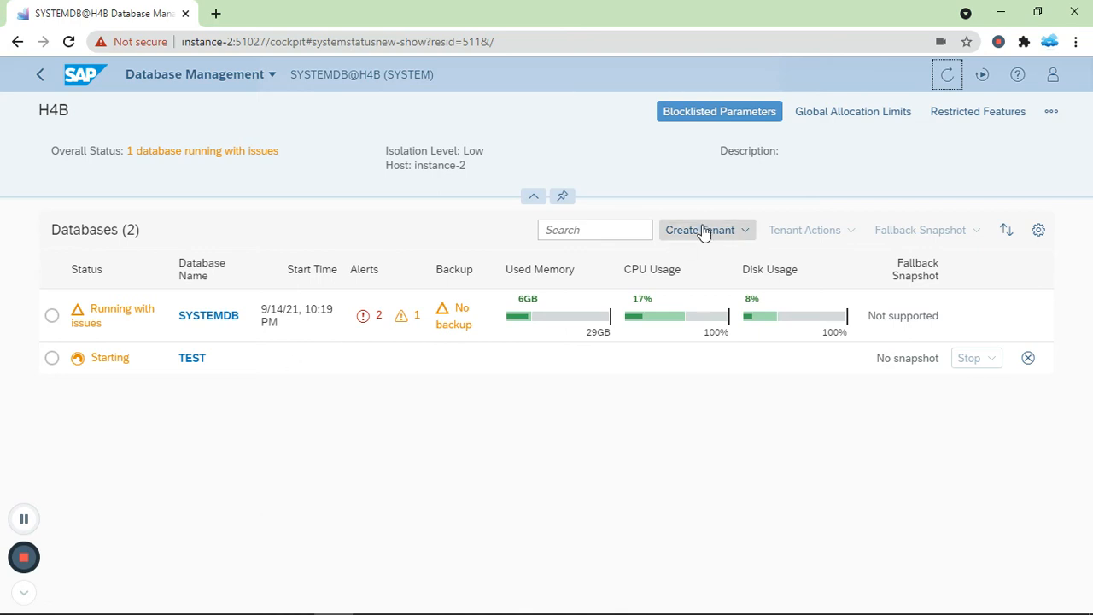
left_click(951, 76)
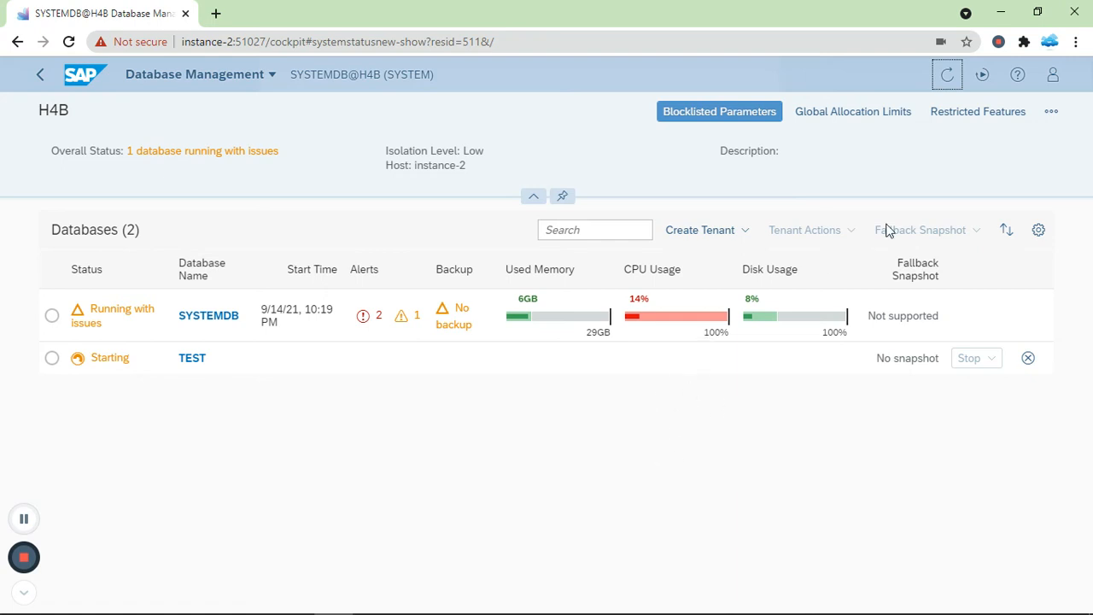
left_click(951, 79)
left_click(951, 79)
left_click(951, 78)
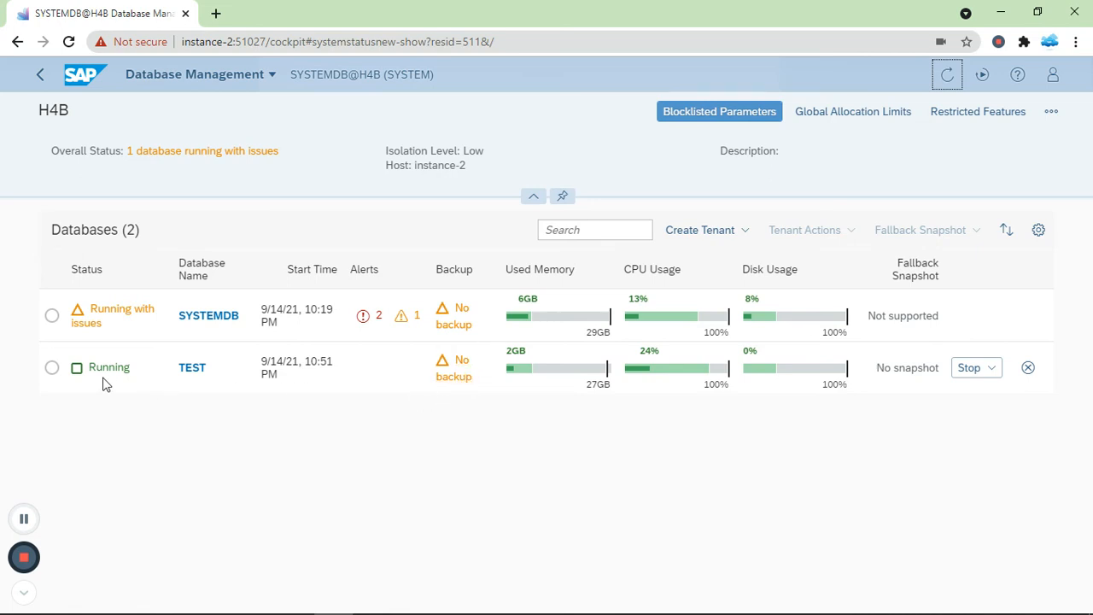
Step: Select the TEST tenant and look through its Tenant Actions list before closing it
left_click(51, 368)
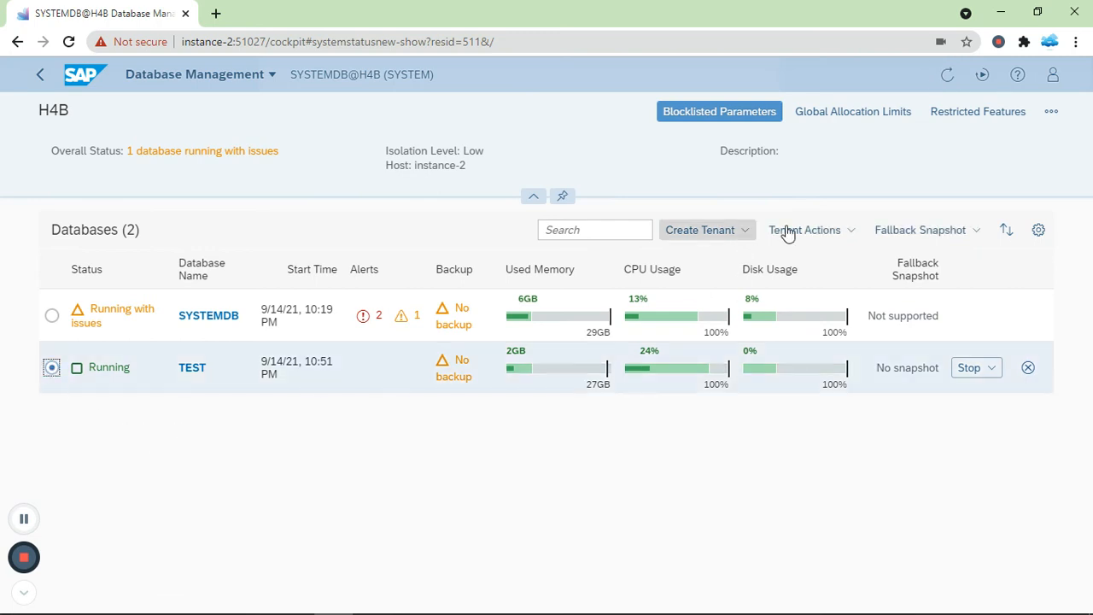
left_click(854, 232)
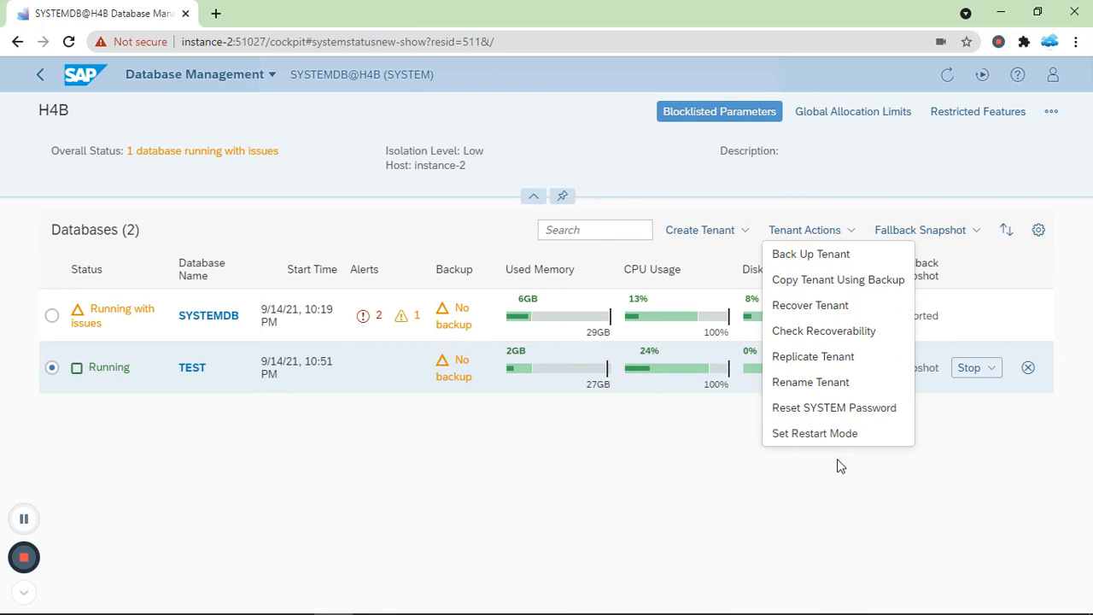
left_click(836, 504)
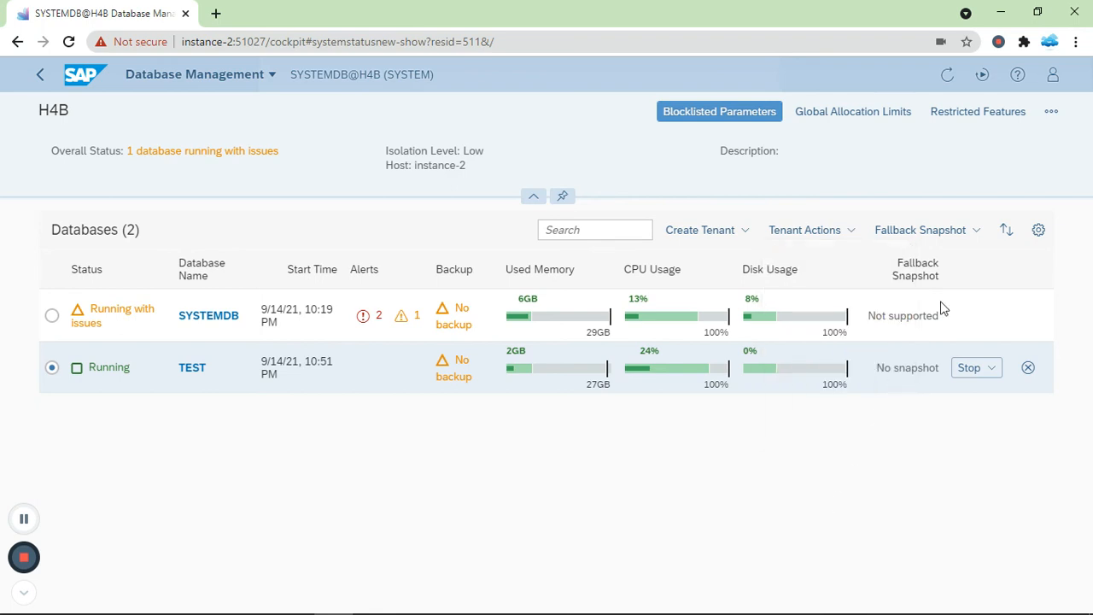
Step: Create a fallback snapshot of TEST and check its snapshot date
left_click(977, 240)
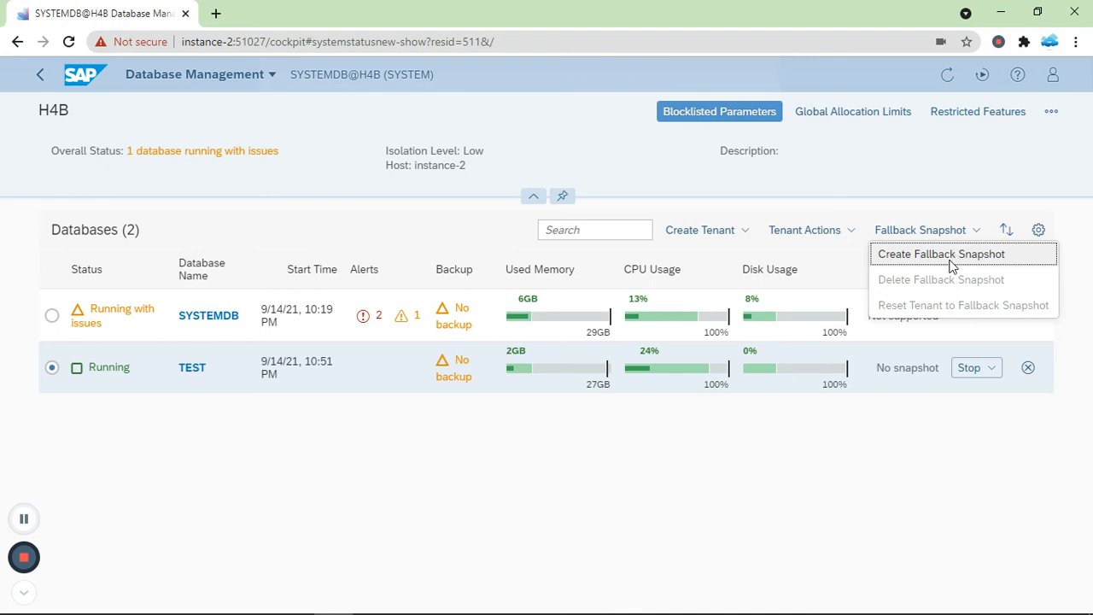
left_click(960, 262)
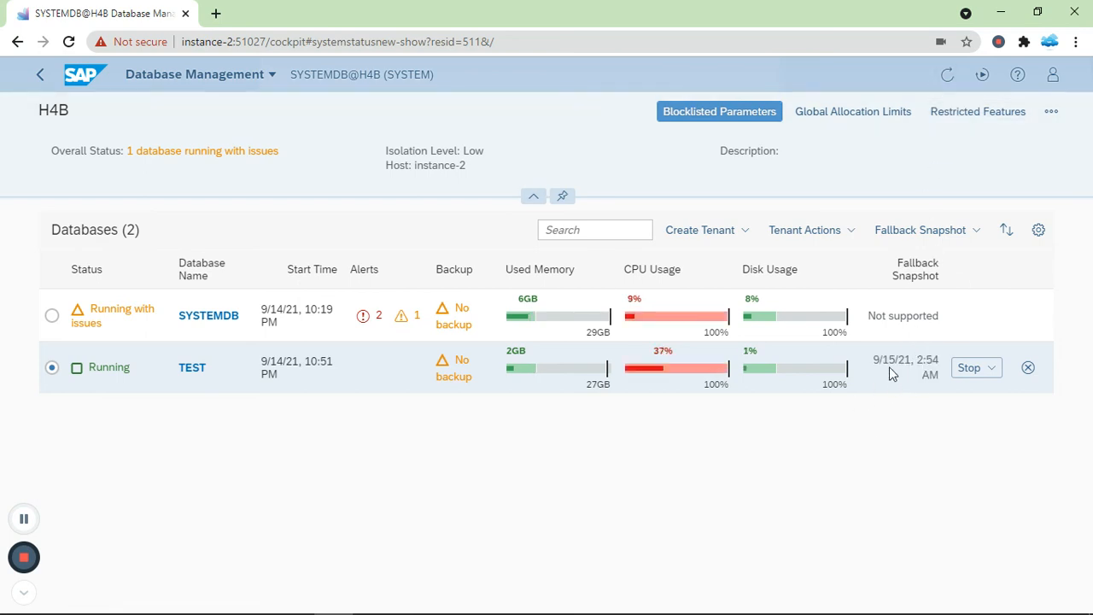
left_click_drag(874, 361, 931, 362)
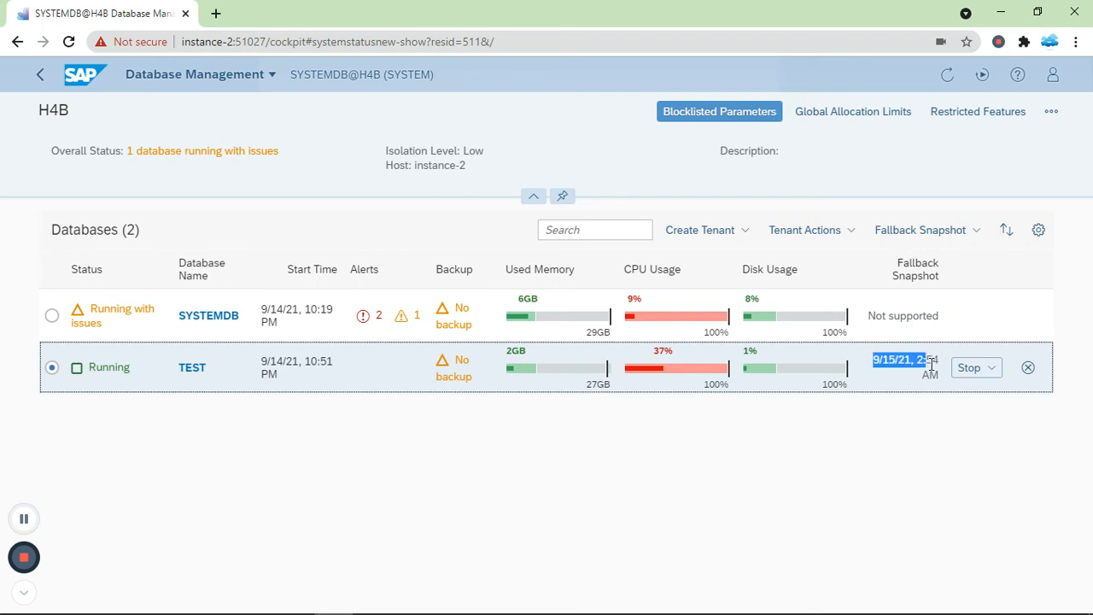
left_click(914, 412)
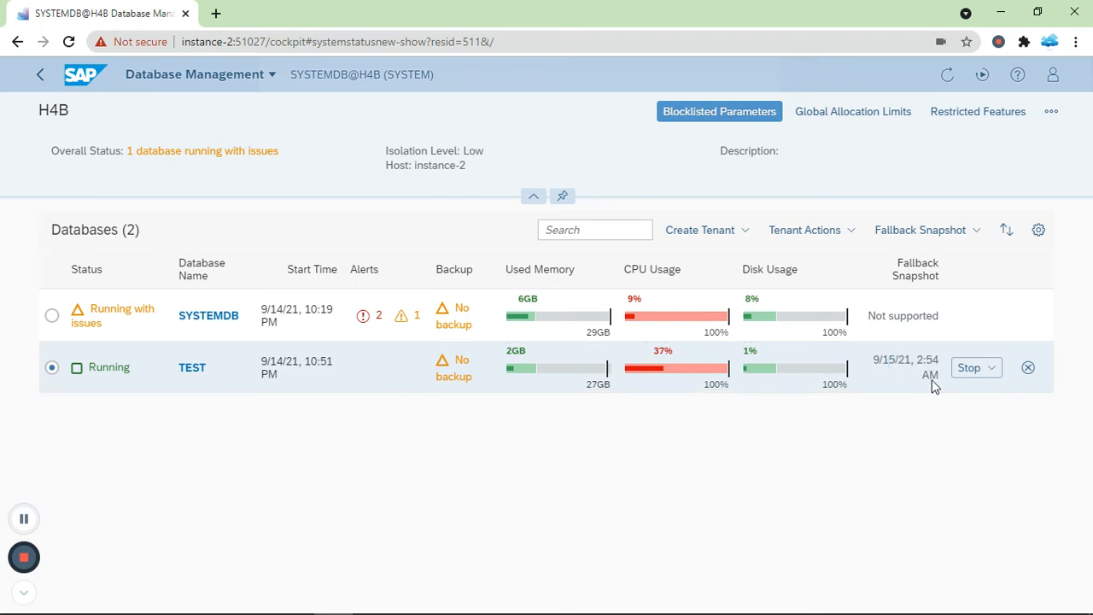
Step: Delete TEST's fallback snapshot, confirm with Yes, and refresh the database list
left_click(974, 236)
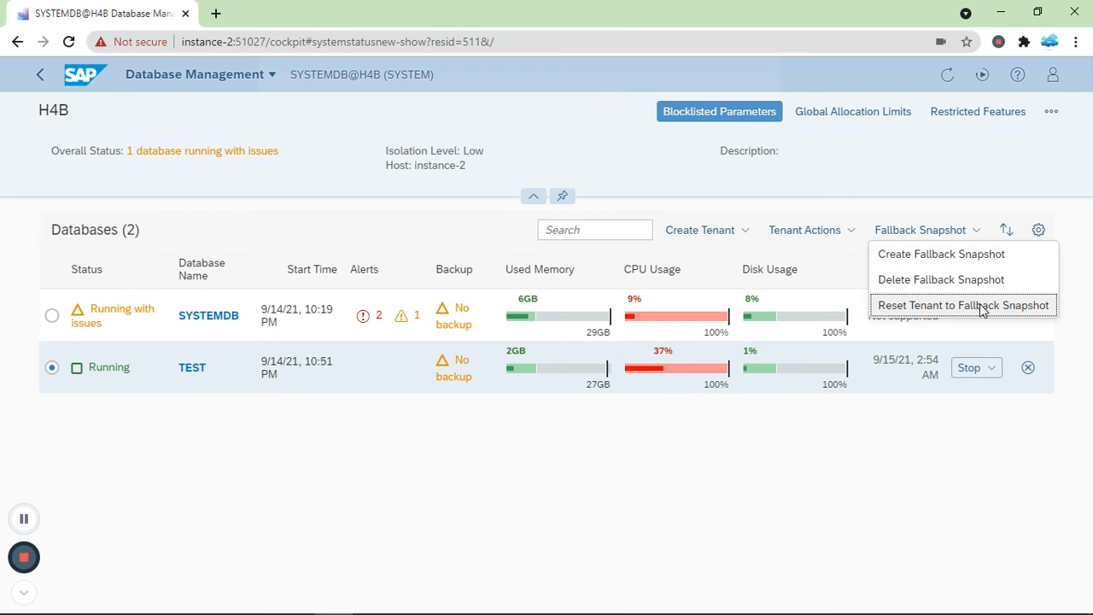
left_click(916, 285)
left_click(686, 373)
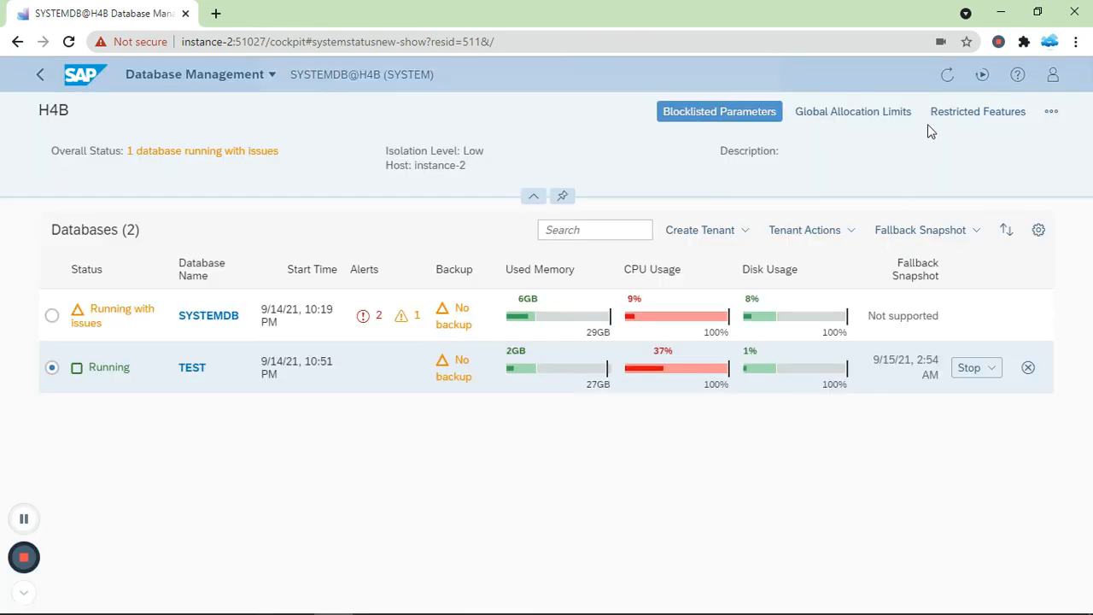
left_click(949, 78)
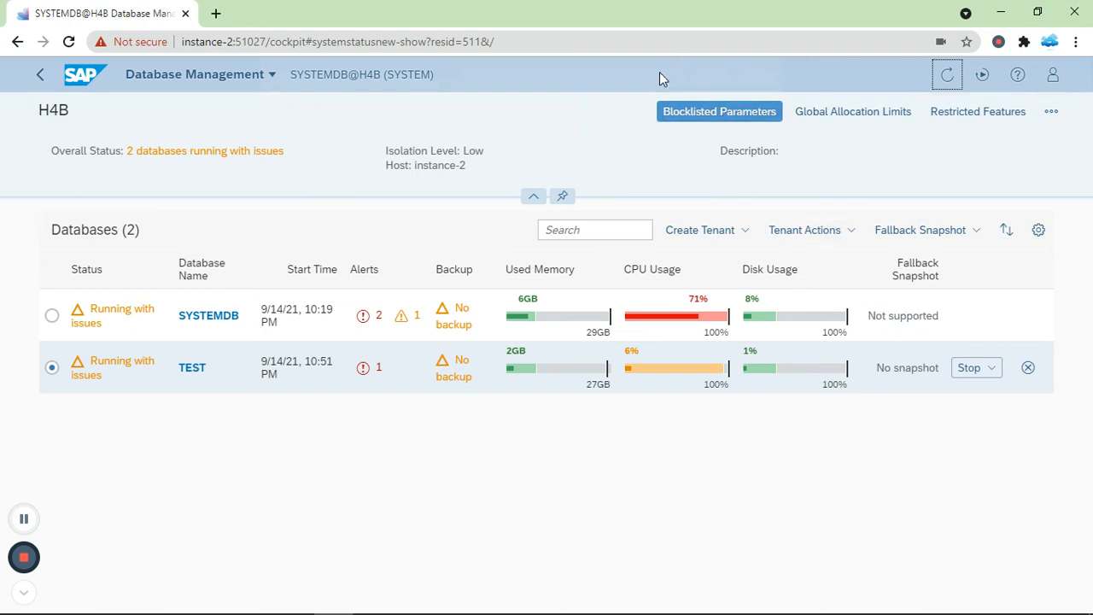
left_click(695, 114)
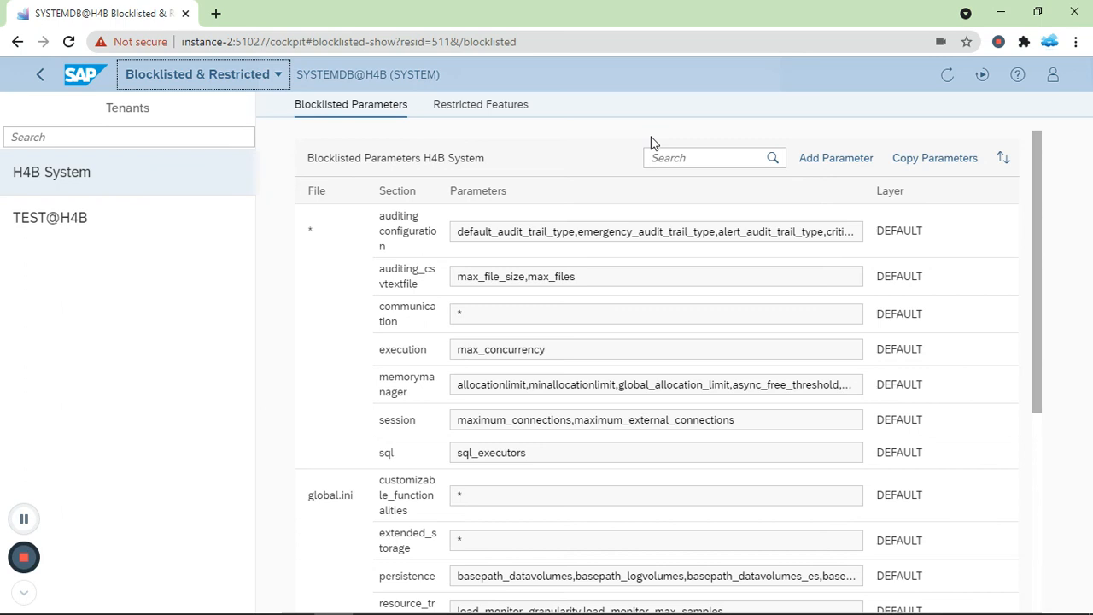
left_click(111, 214)
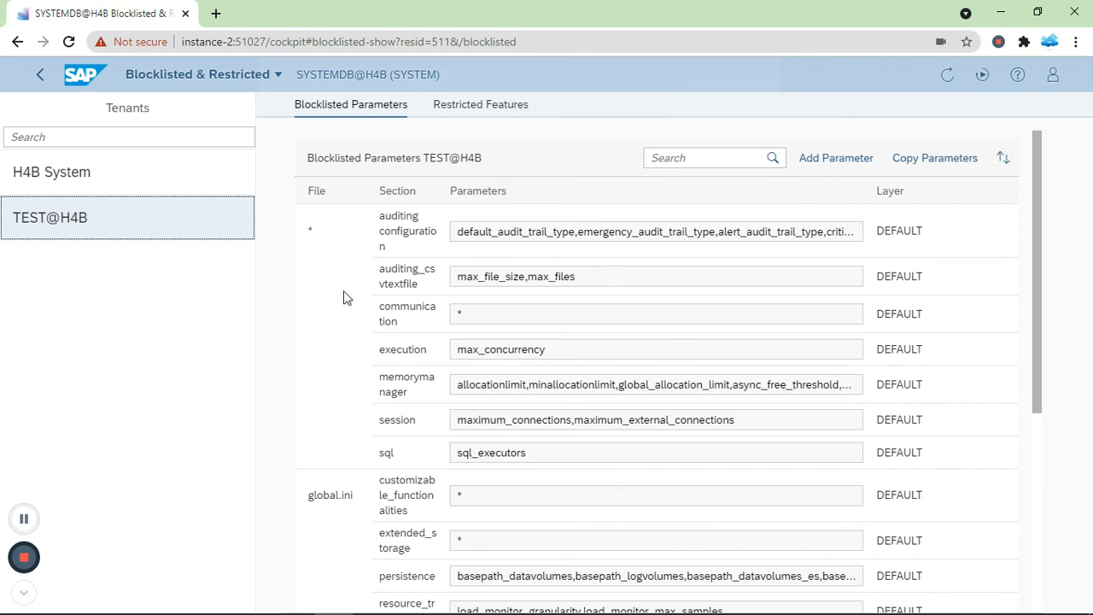
left_click(41, 77)
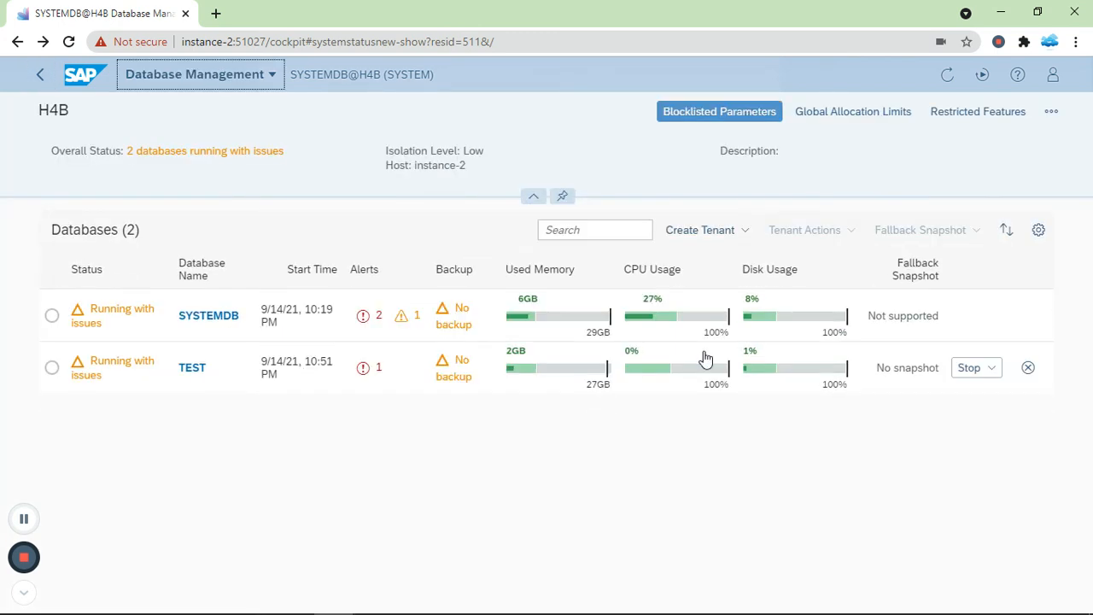
left_click(862, 116)
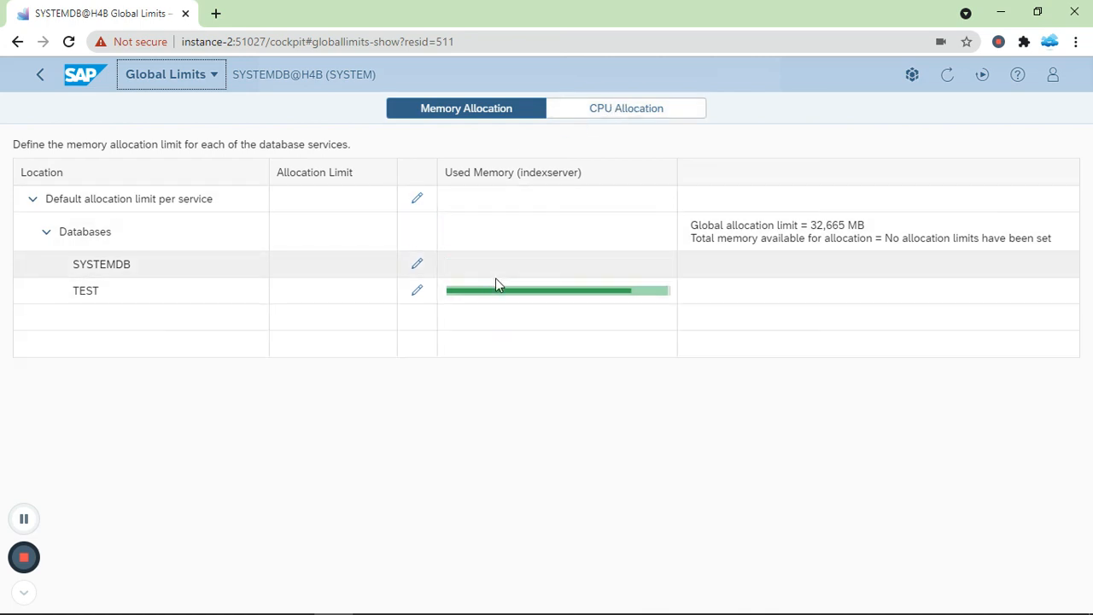
mouse_move(499, 295)
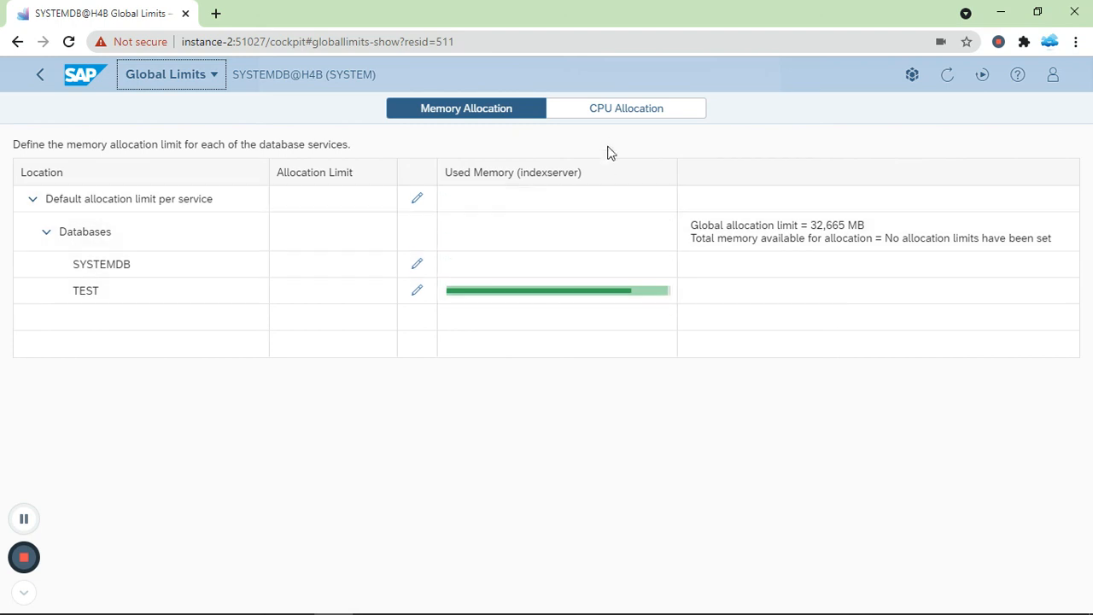
left_click(606, 116)
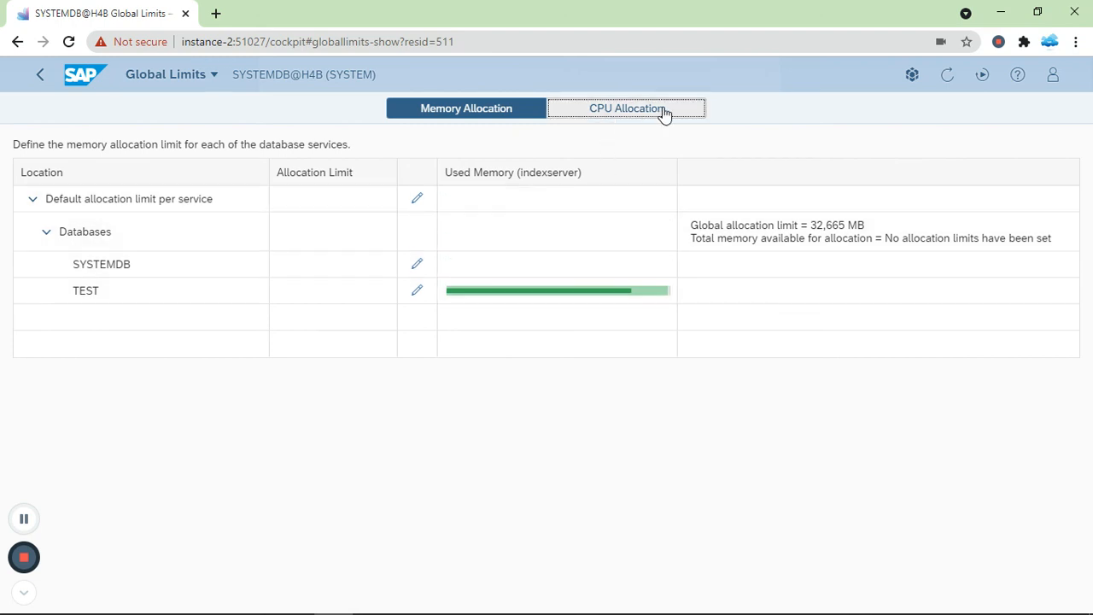
left_click(626, 121)
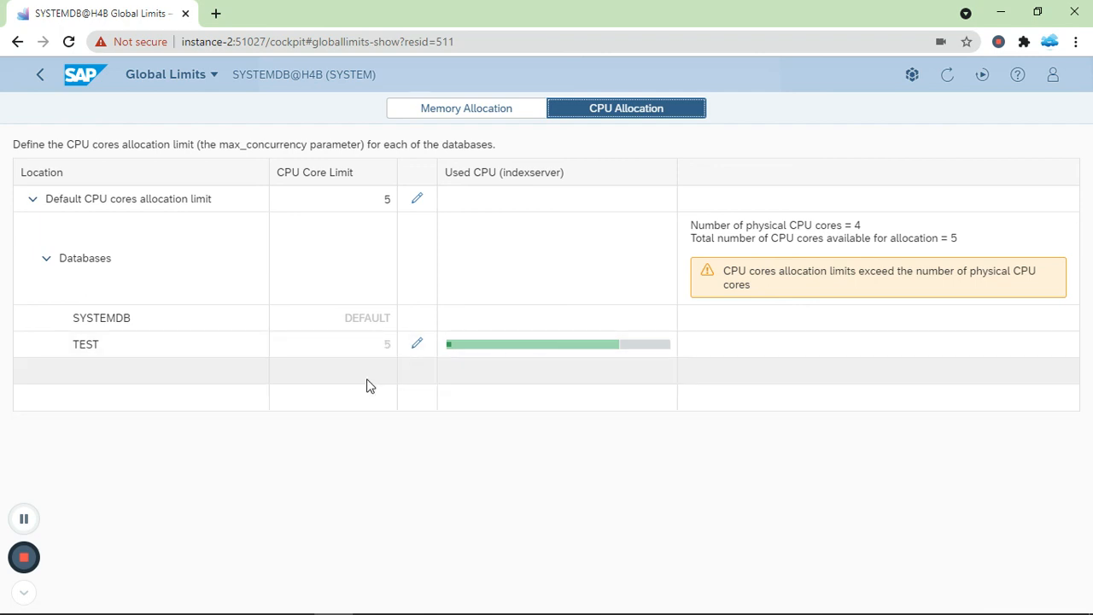
left_click(39, 79)
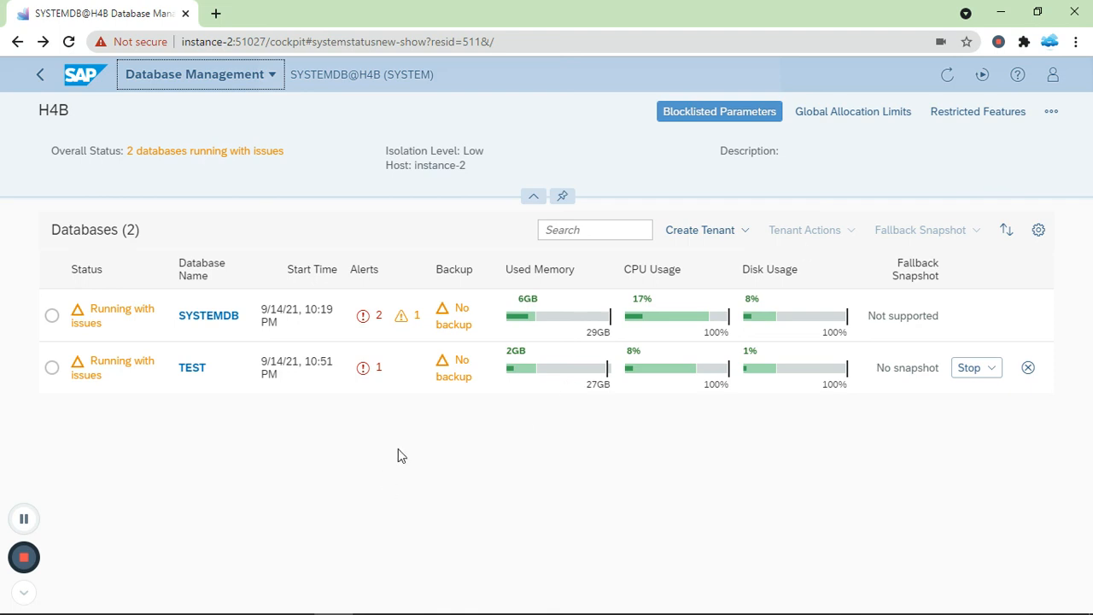
Step: Stop TEST immediately, aborting and rolling back open transactions, and refresh to see Stopped
left_click(52, 368)
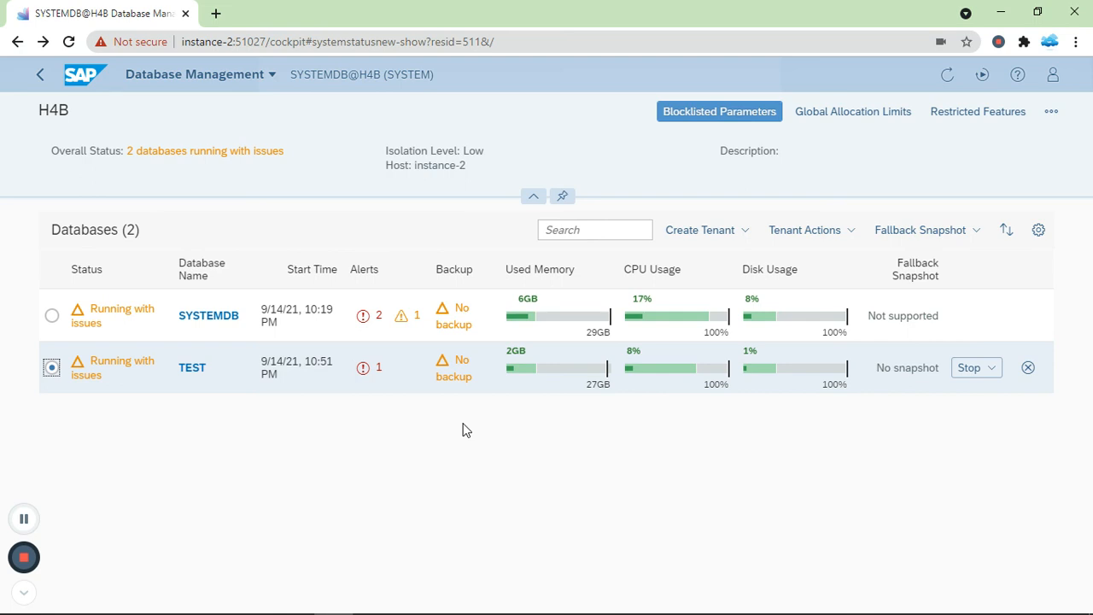
left_click(849, 236)
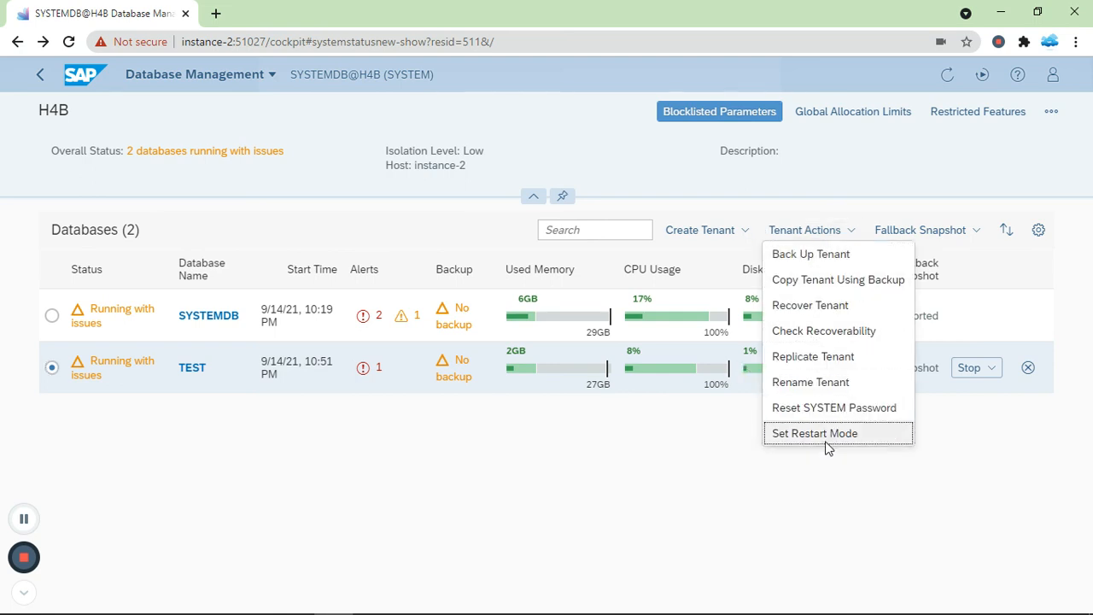
left_click(822, 484)
left_click(988, 369)
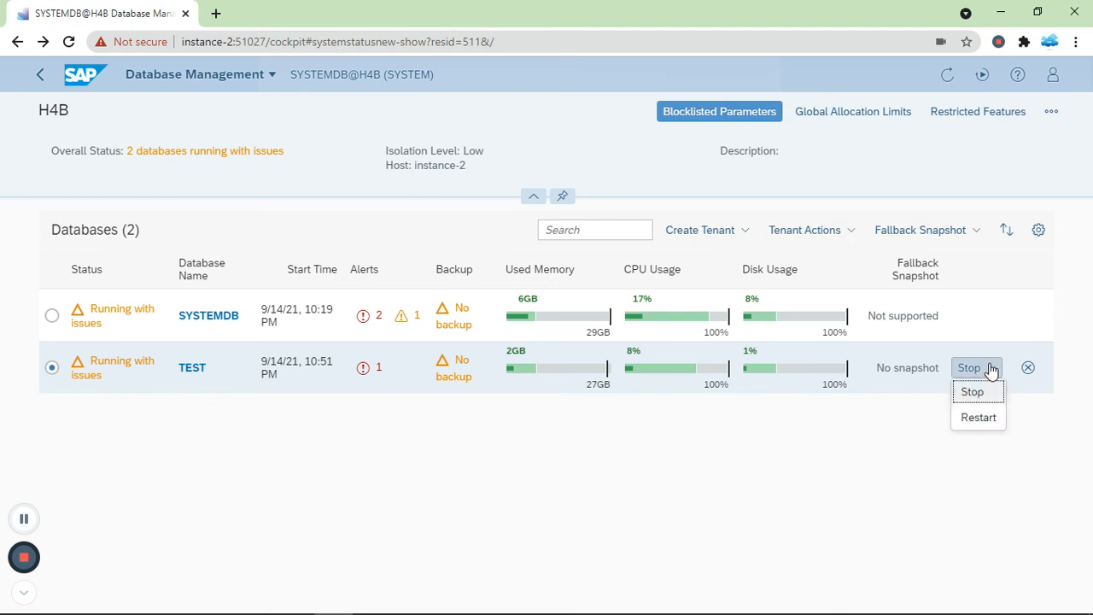
left_click(973, 391)
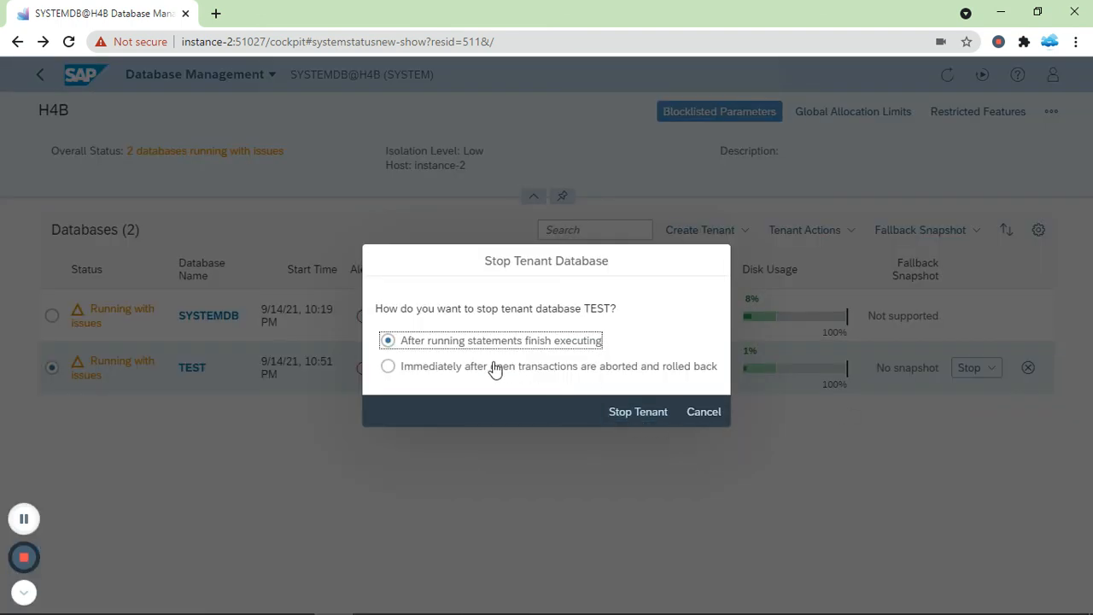
left_click(445, 374)
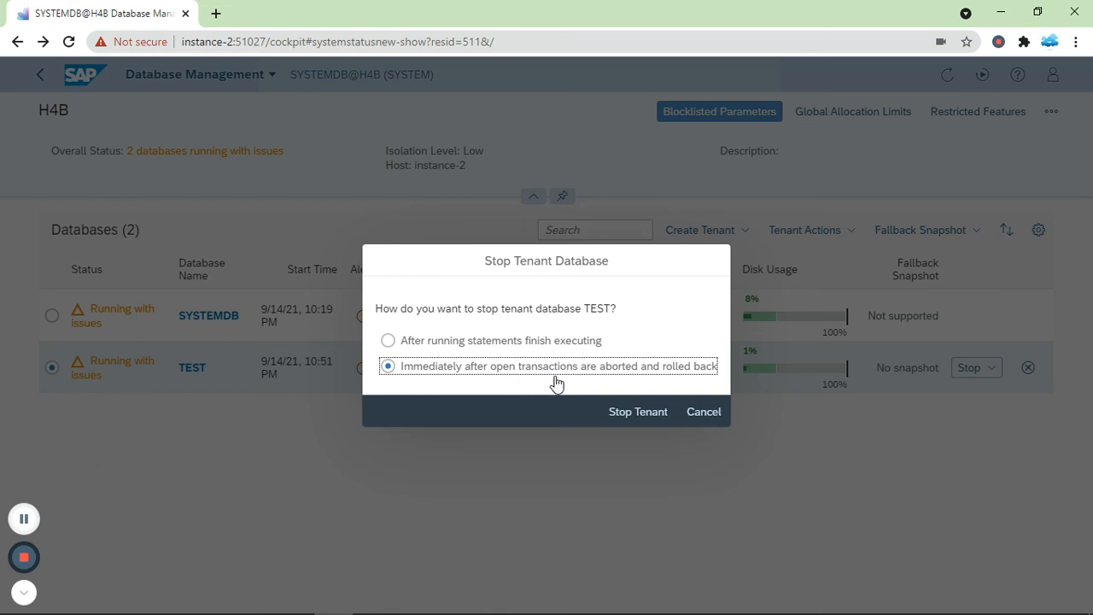
left_click(629, 413)
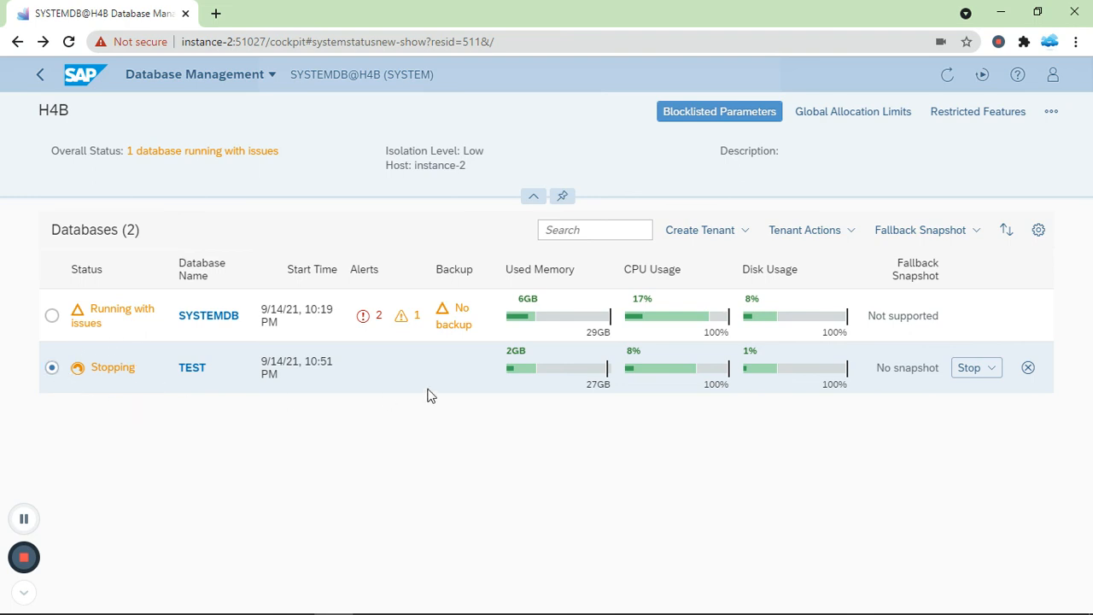
left_click(948, 79)
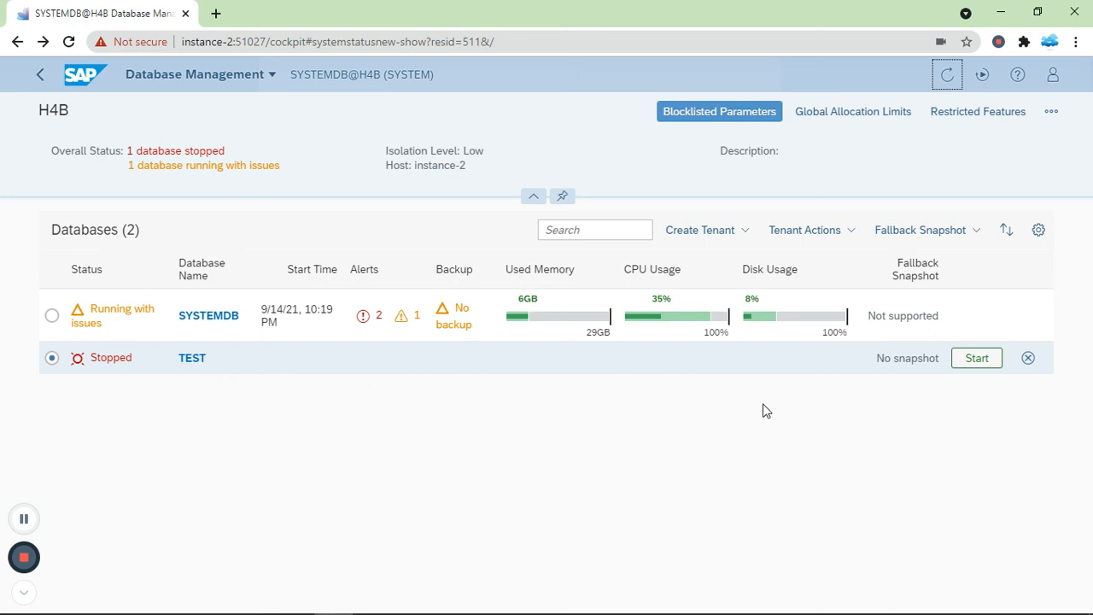
Step: Delete TEST with Delete Tenant and Directories, then refresh to see it Deleting
left_click(1028, 359)
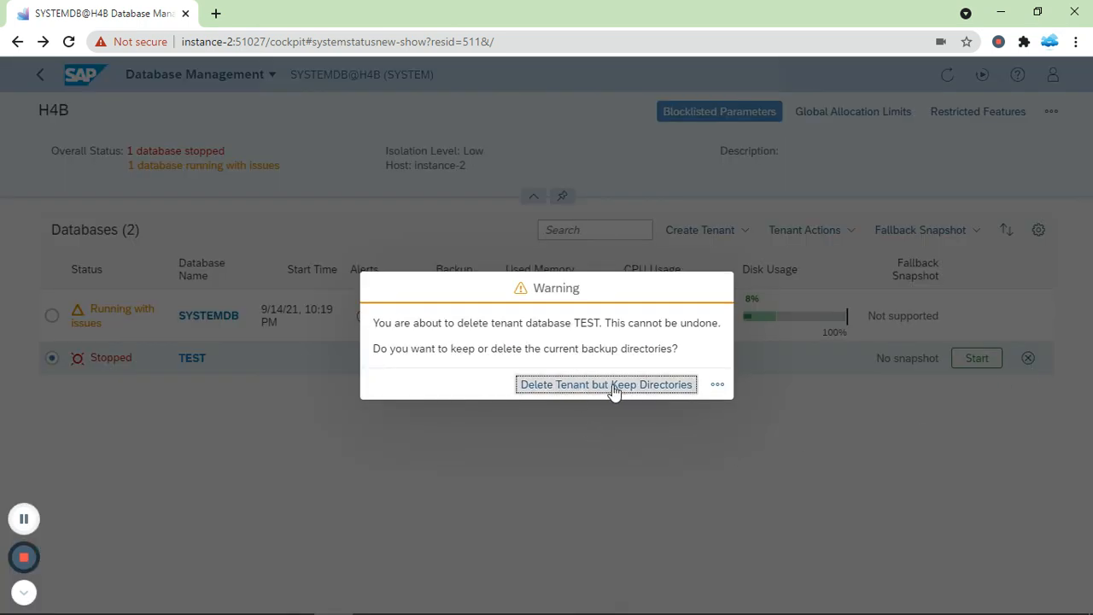
left_click(717, 386)
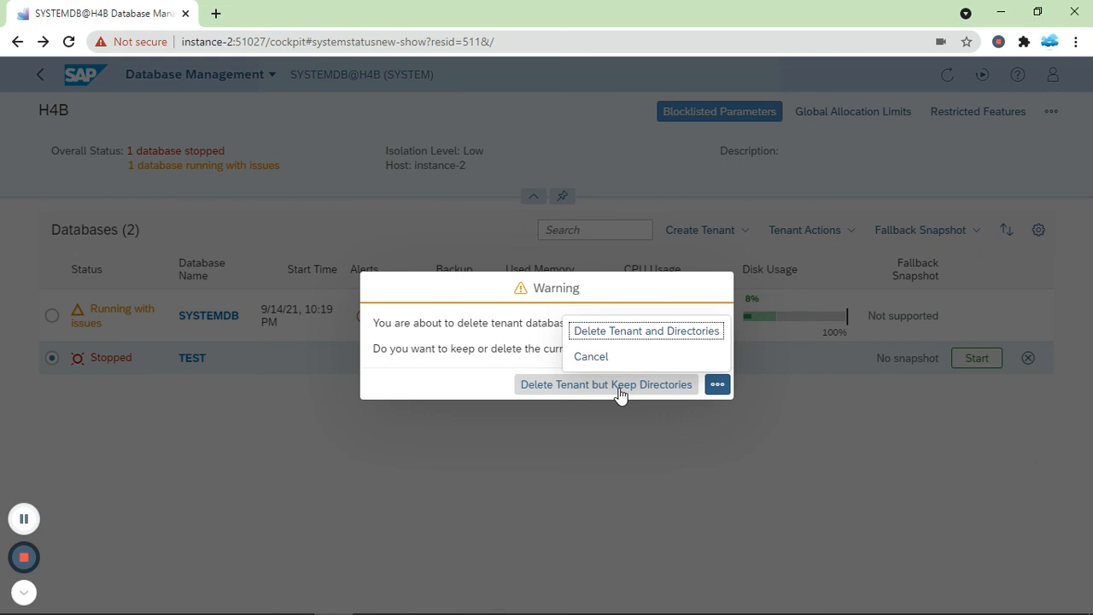
left_click(683, 336)
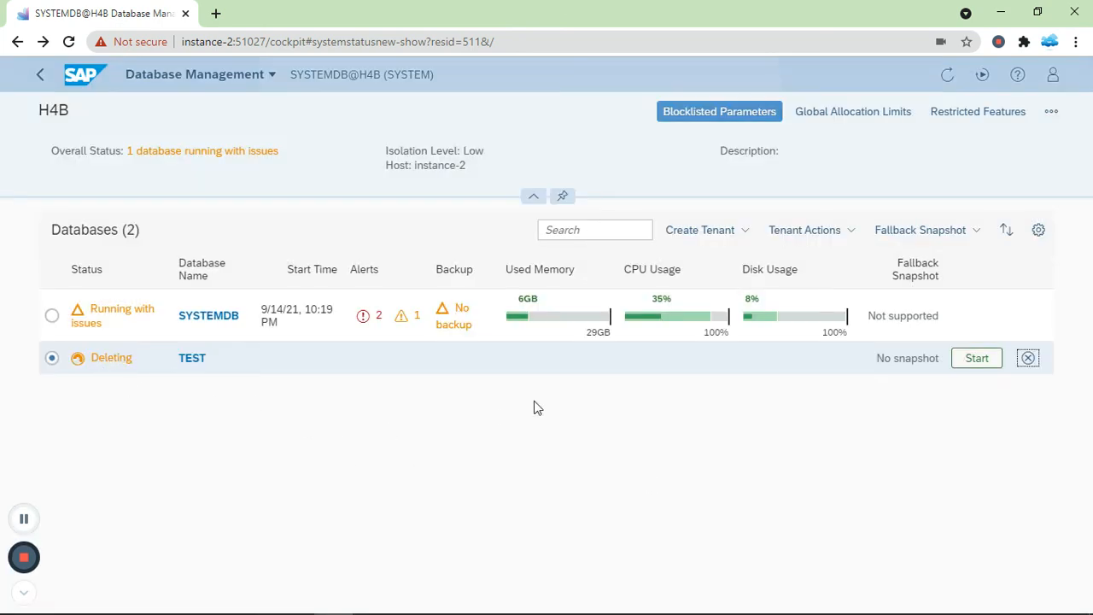
left_click(945, 79)
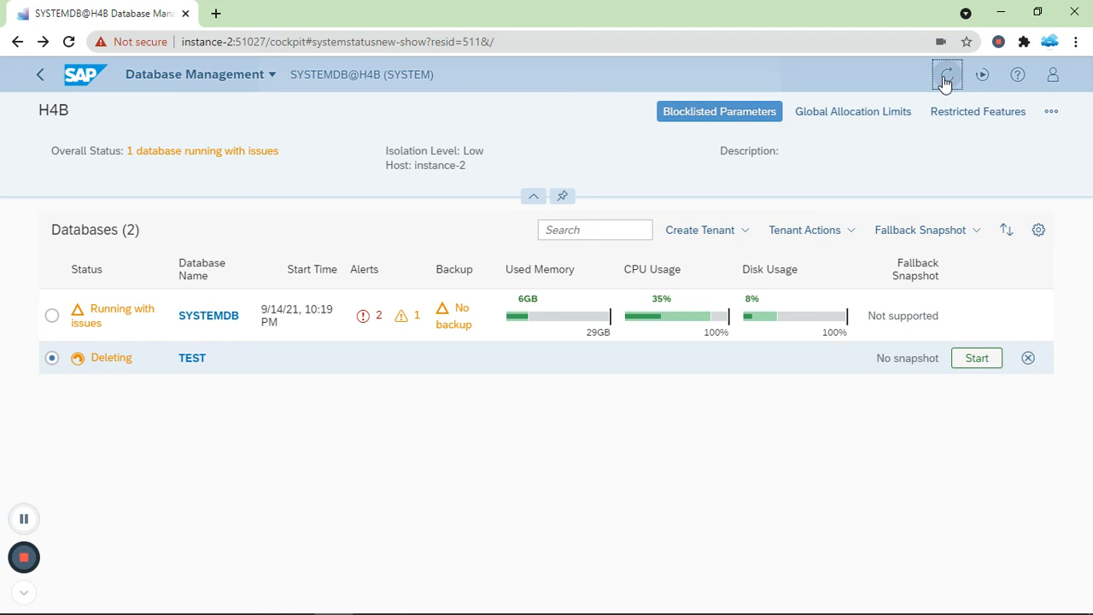